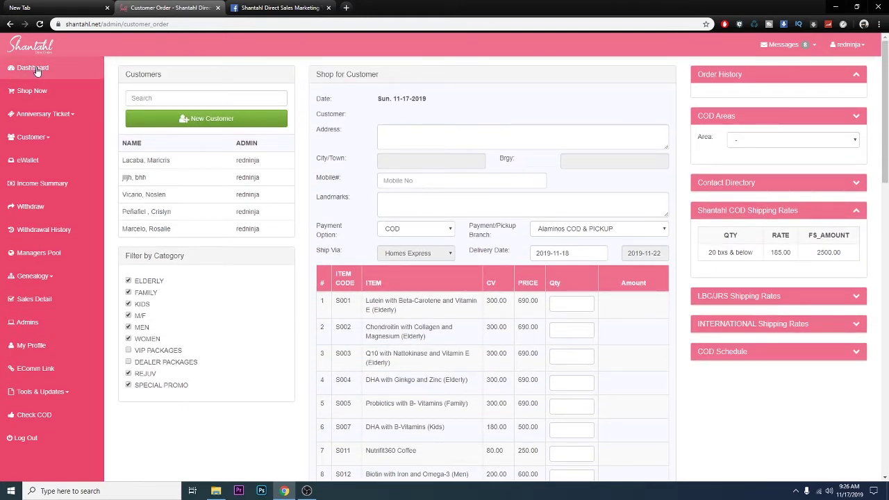
Go to the page for ordering on a customer's behalf and start a new customer.
left_click(50, 143)
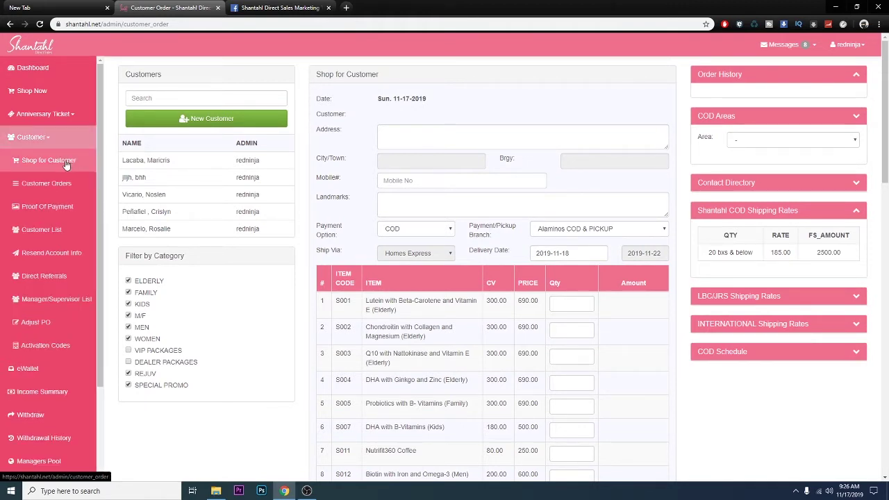
left_click(67, 165)
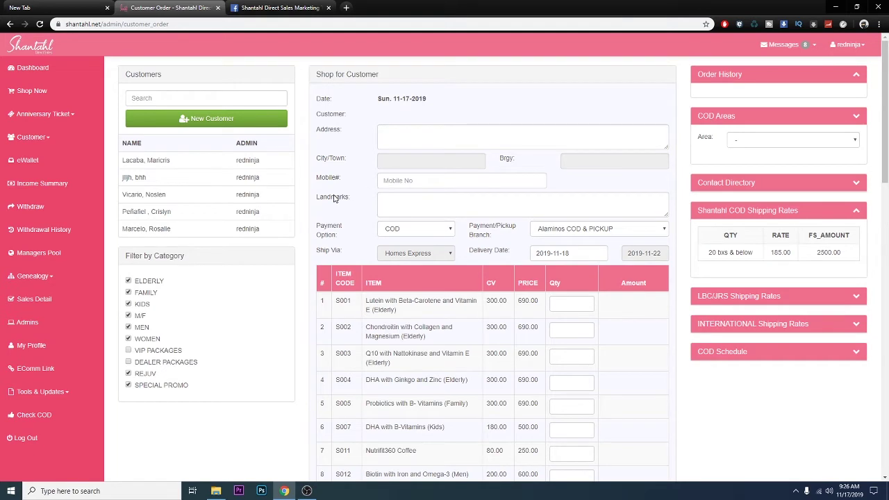
scroll(492, 299, "down", 2)
scroll(492, 299, "down", 8)
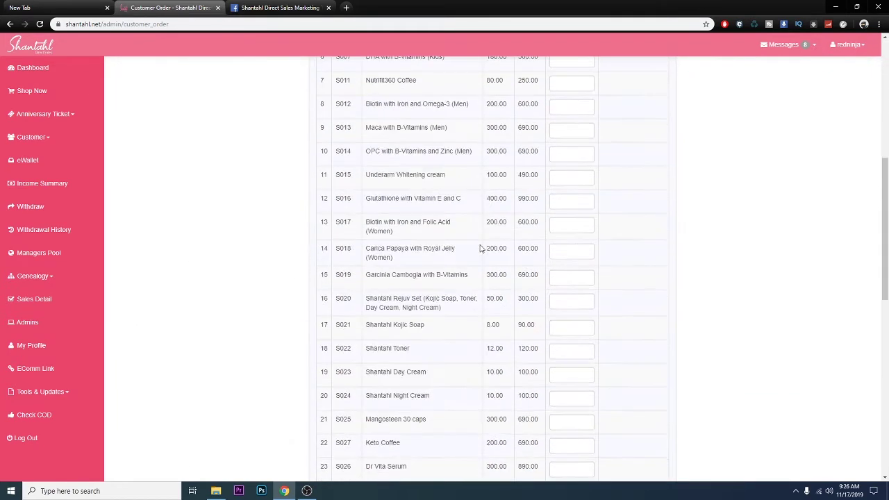
scroll(482, 255, "down", 3)
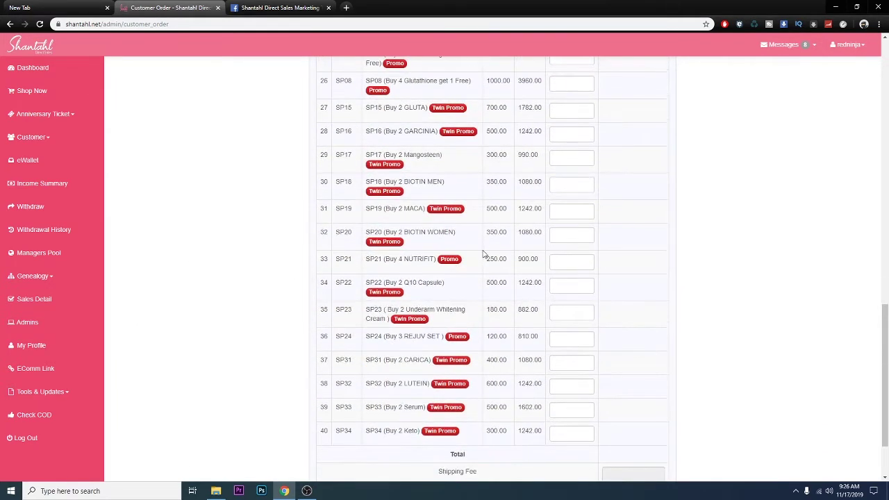
scroll(486, 250, "up", 4)
scroll(486, 250, "up", 10)
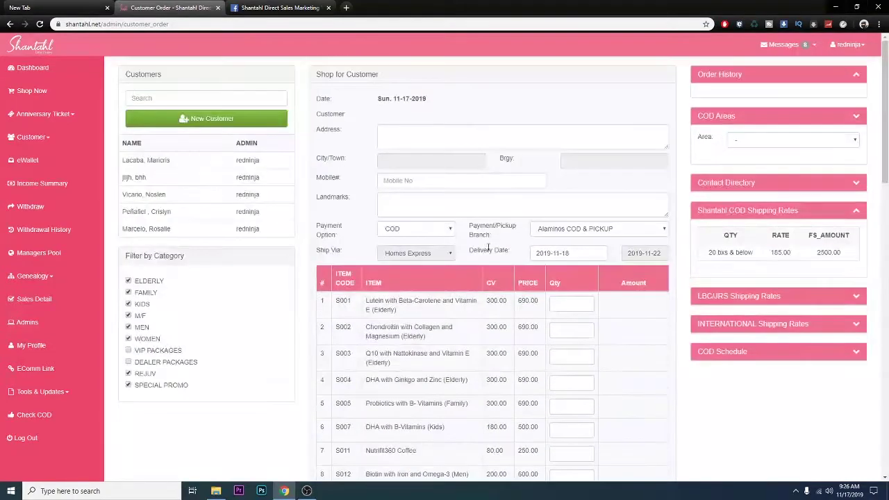
left_click(206, 120)
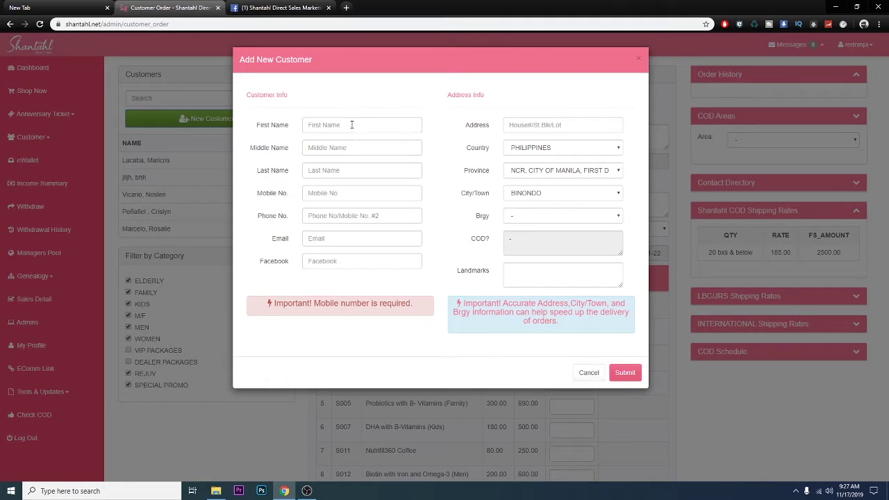
Enter the customer's first, middle and last names and mobile number.
left_click(352, 125)
type("Juan")
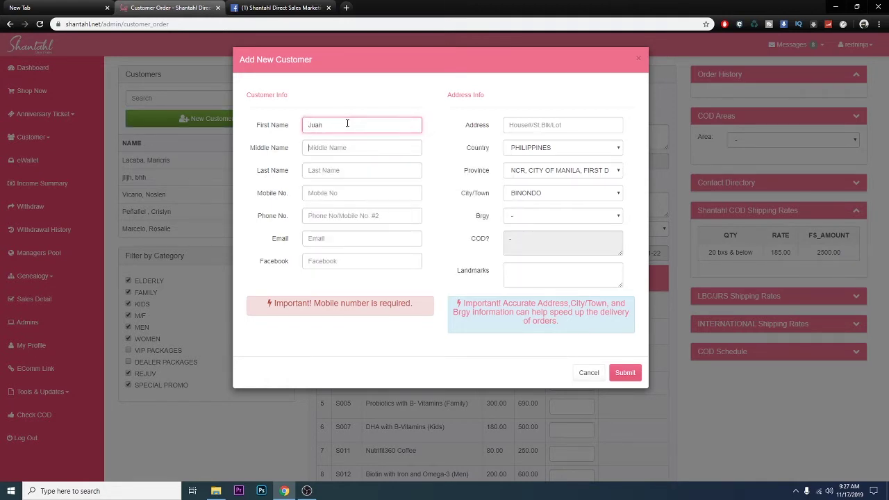
key("Tab")
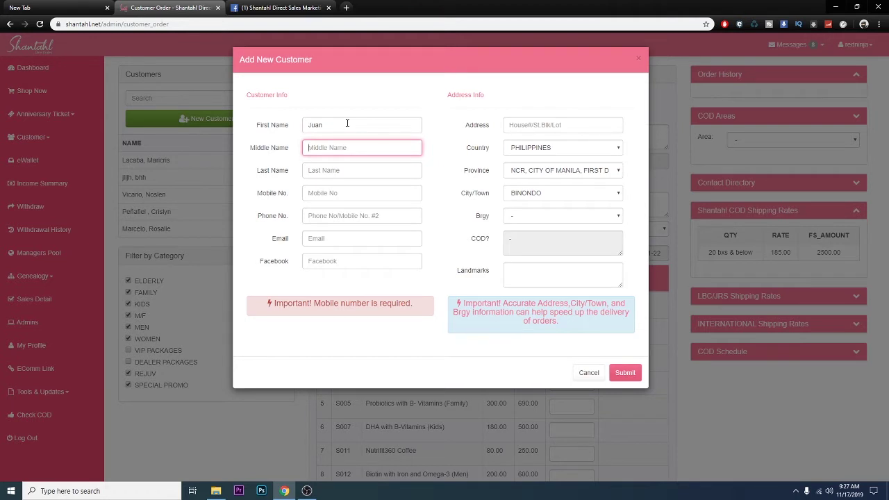
type("Merced")
key("Tab")
type("De")
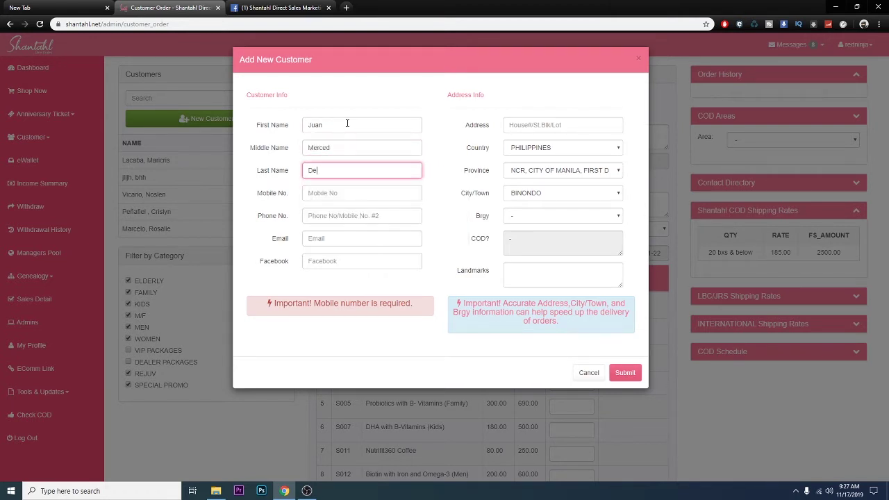
type("la Cruz")
key("Left")
key("Left")
key("Left")
key("Left")
key("Tab")
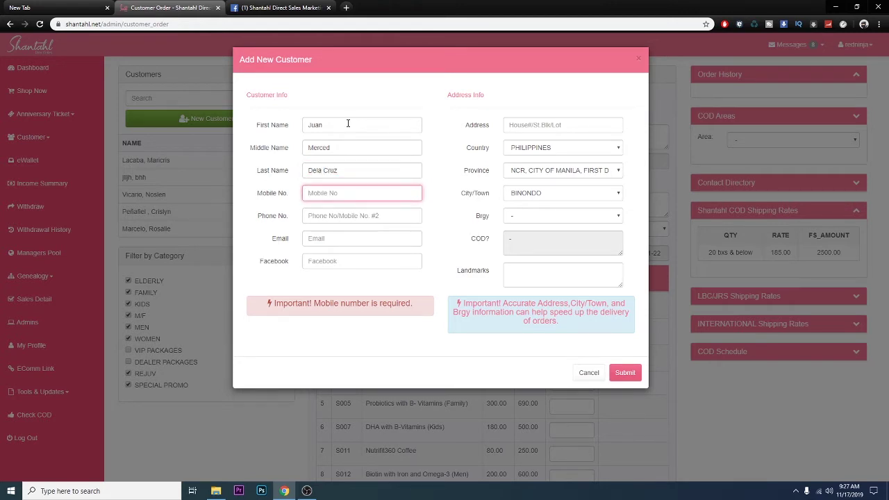
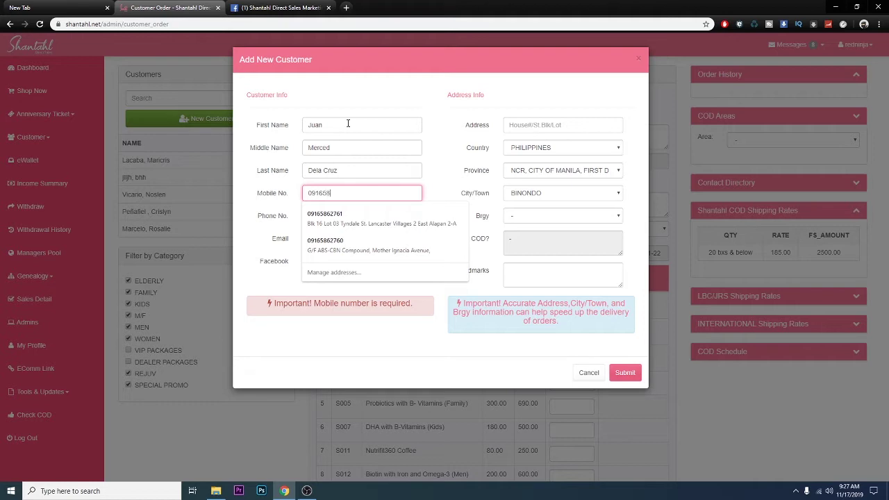
Fill in the customer's e-mail address from a saved suggestion.
left_click(346, 216)
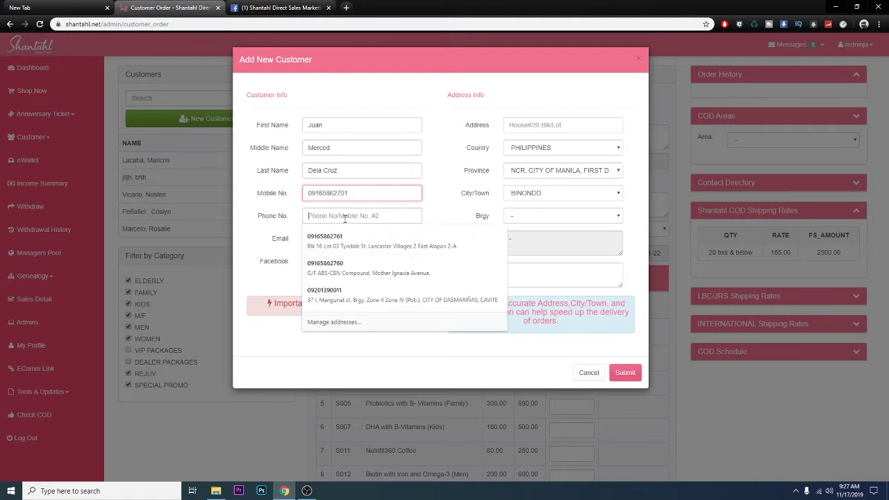
left_click(286, 224)
left_click(325, 239)
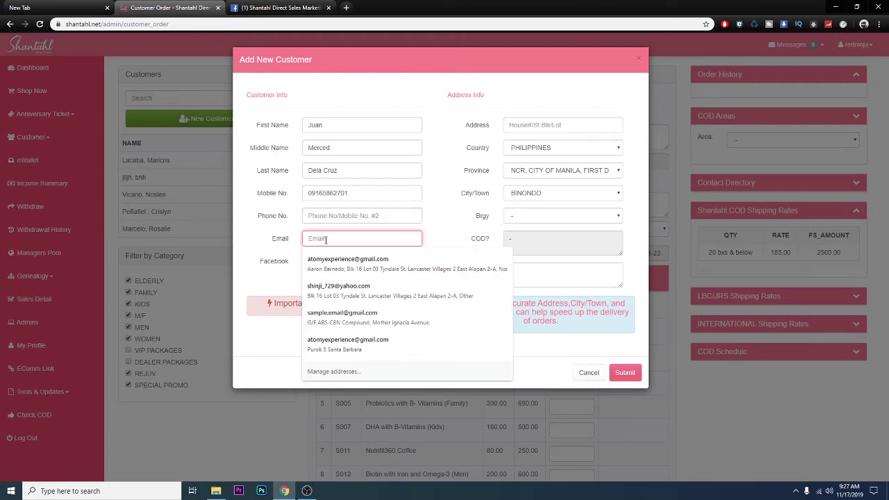
left_click(333, 263)
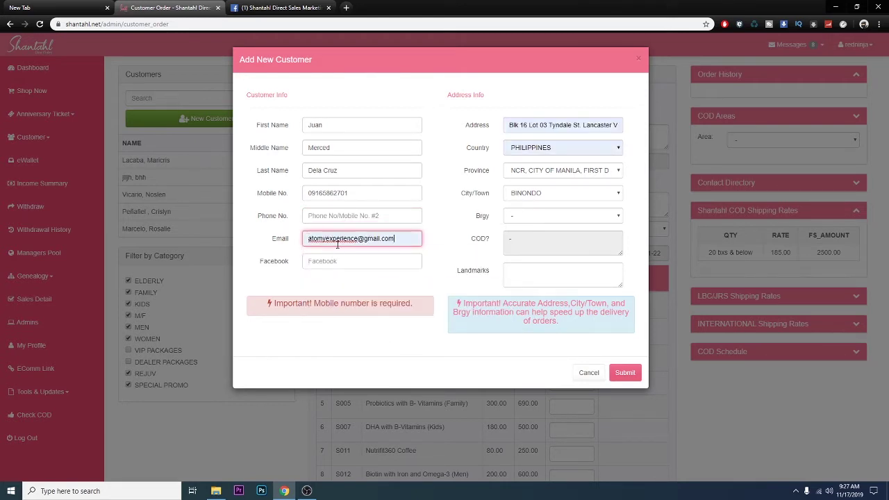
Fill the street address from the first saved address entry.
left_click(561, 126)
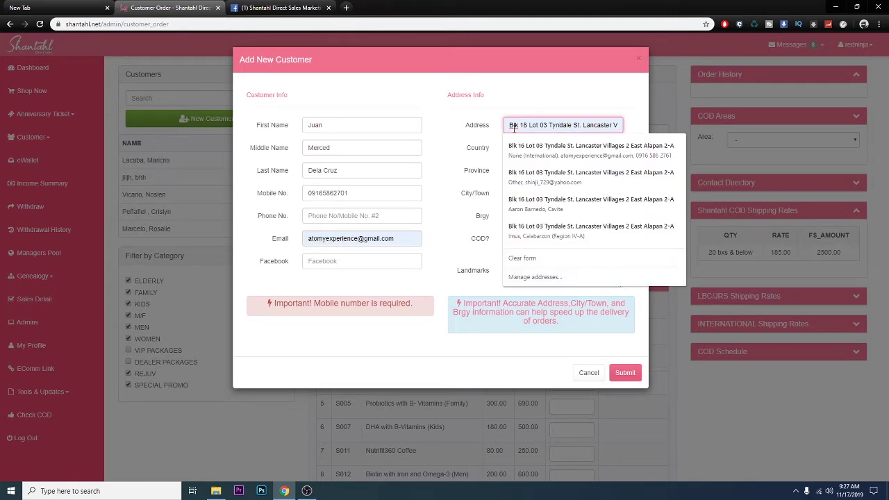
left_click(492, 136)
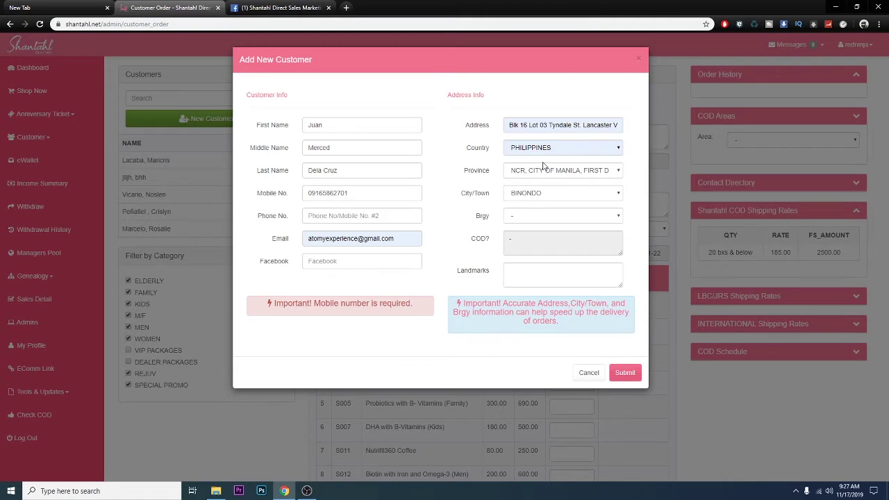
left_click(542, 126)
left_click_drag(554, 125, 708, 137)
key("Down")
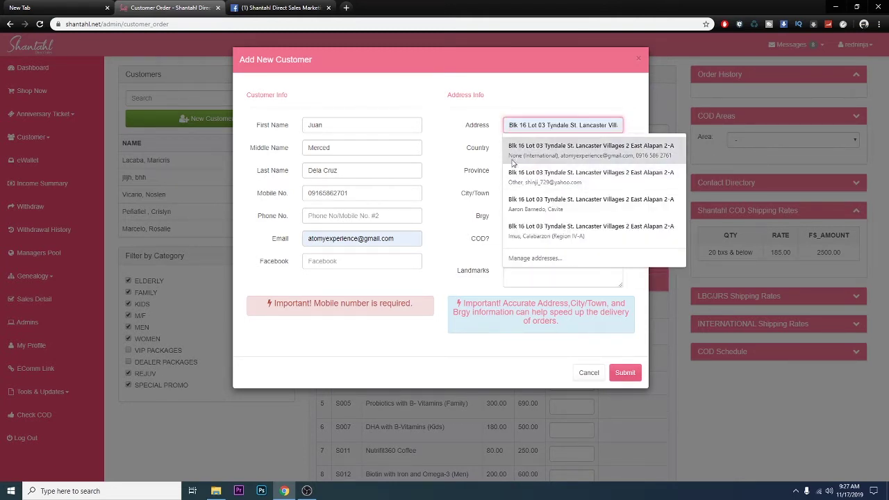
left_click(548, 149)
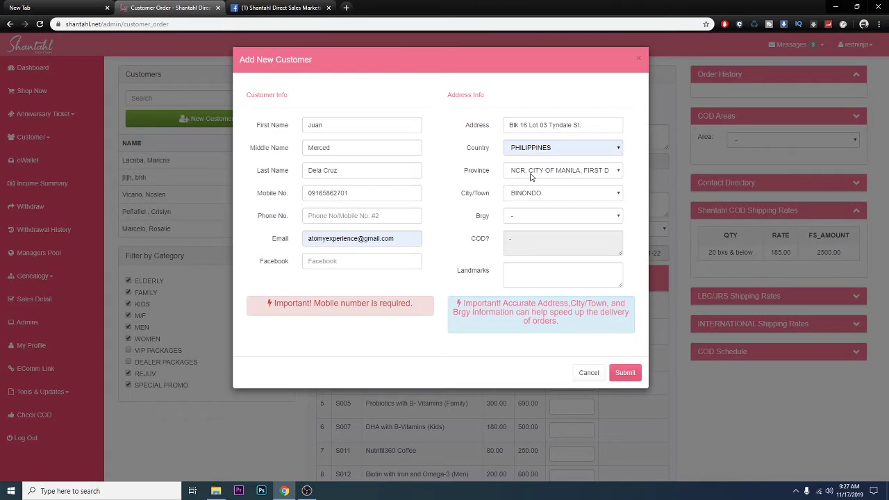
Choose the barangay from the Brgy list and attempt to save the customer.
left_click(529, 216)
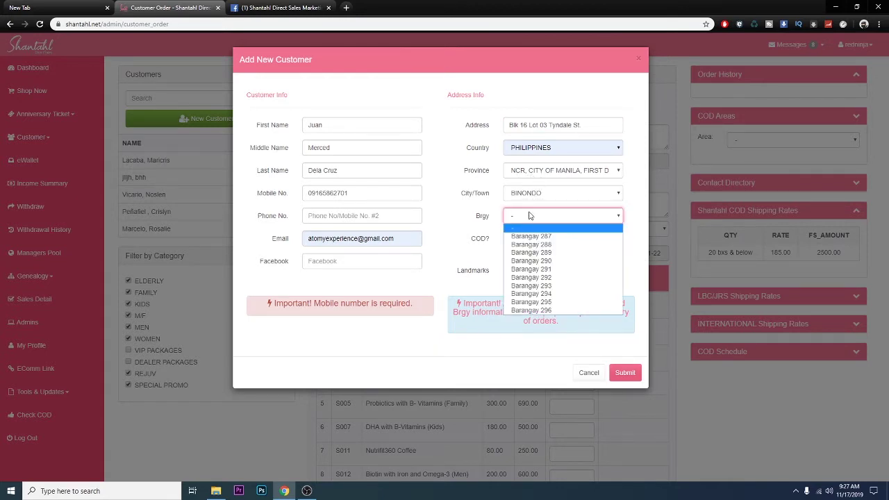
left_click(533, 236)
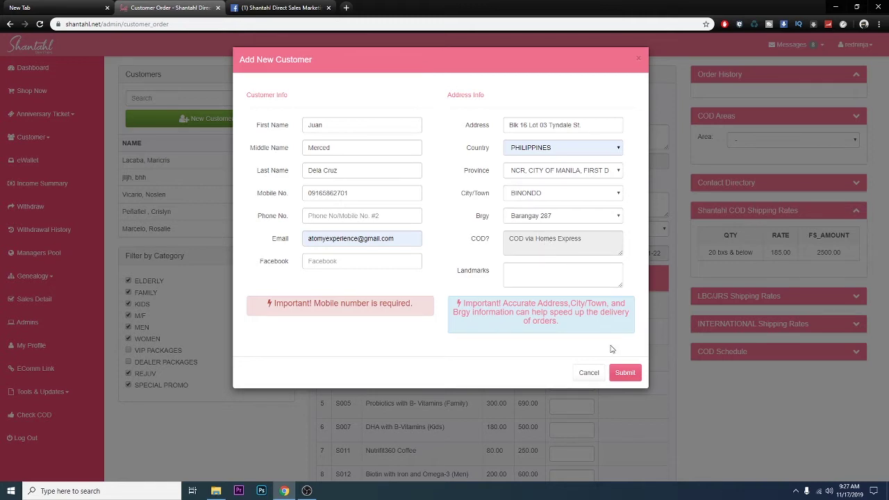
left_click(629, 376)
left_click(558, 273)
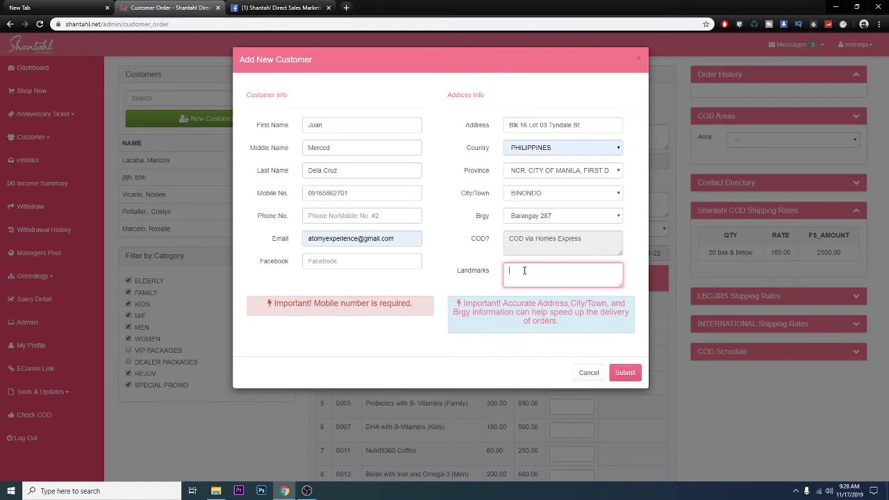
Add the landmark 'Near 7-11', then submit and confirm the new customer.
type("Near 7-11")
left_click(623, 372)
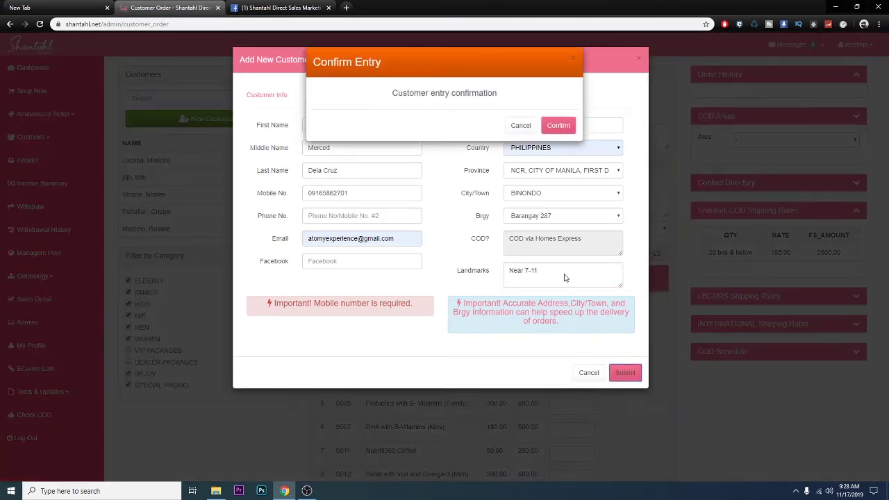
left_click(559, 128)
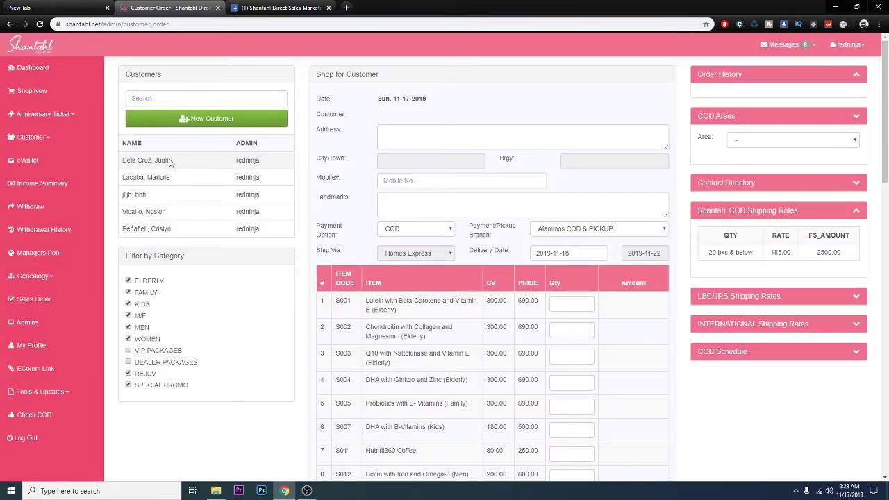
Select the newly saved customer for the order and toggle a product category filter.
left_click(170, 162)
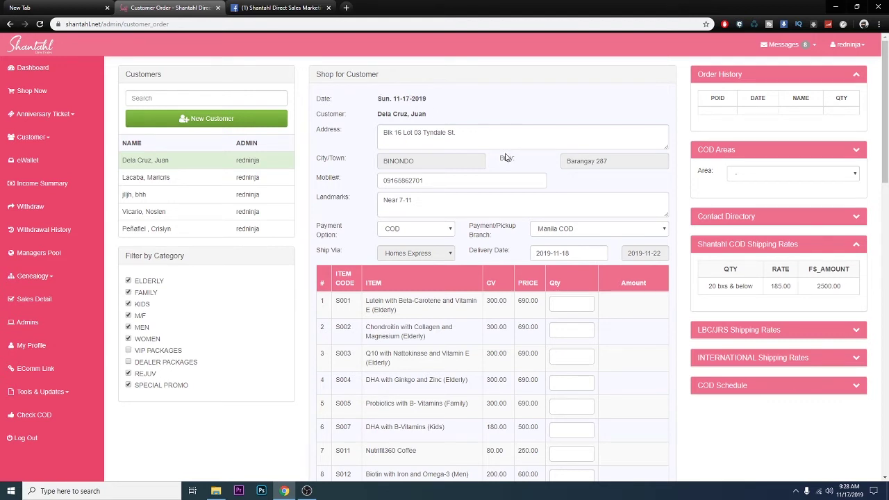
scroll(507, 156, "down", 1)
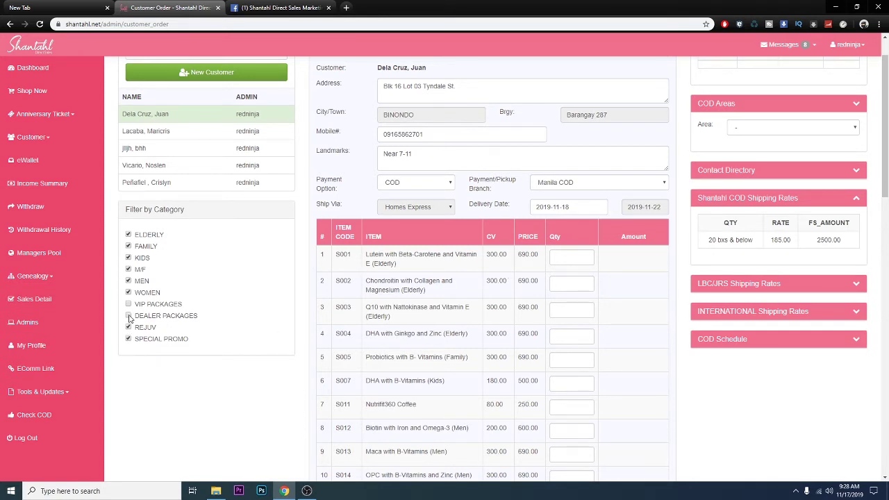
left_click(127, 293)
Uncheck the WOMEN, MEN, KIDS, FAMILY, ELDERLY, REJUV and SPECIAL PROMO category filters.
left_click(128, 281)
left_click(128, 269)
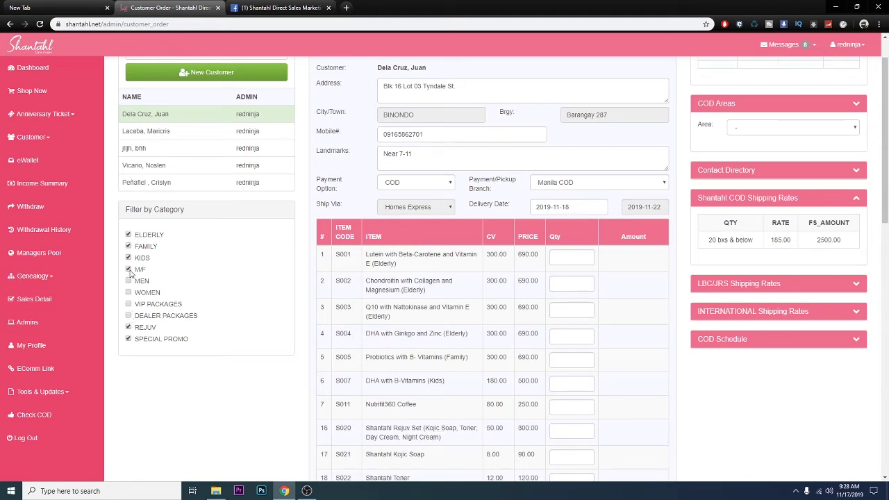
left_click(128, 258)
left_click(128, 246)
left_click(127, 234)
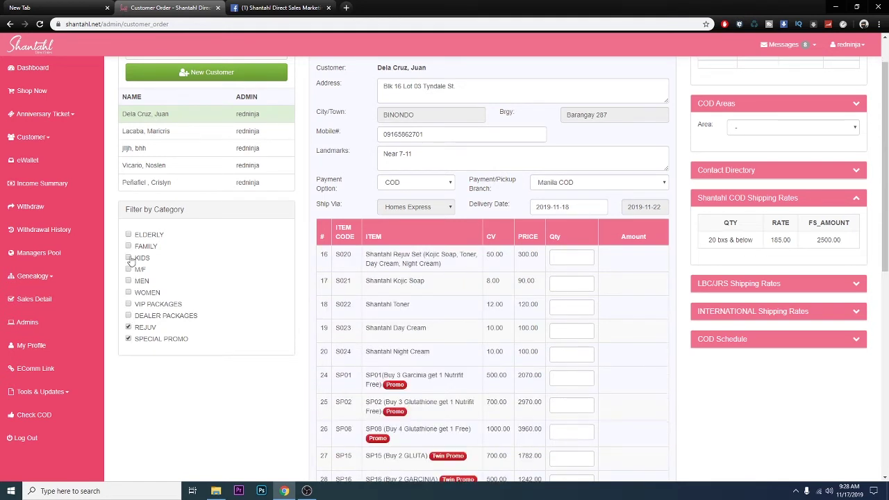
left_click(128, 327)
left_click(128, 338)
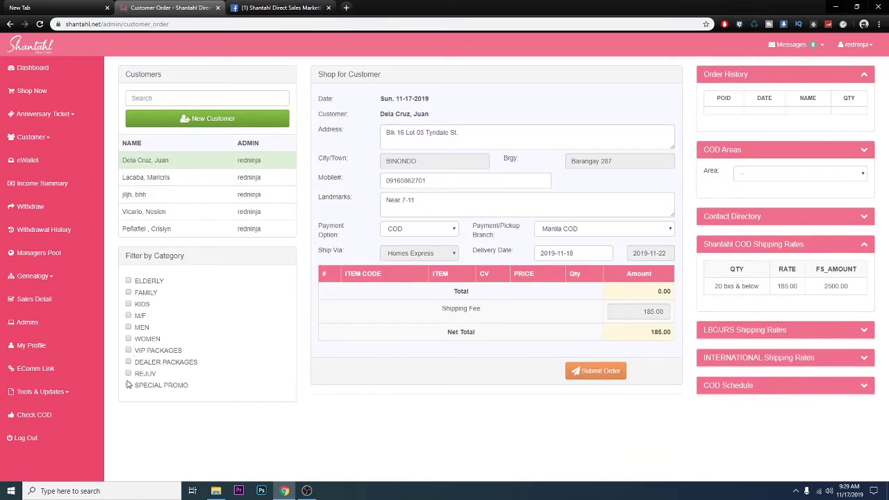
Briefly show, then hide, the DEALER PACKAGES and VIP PACKAGES products.
left_click(128, 363)
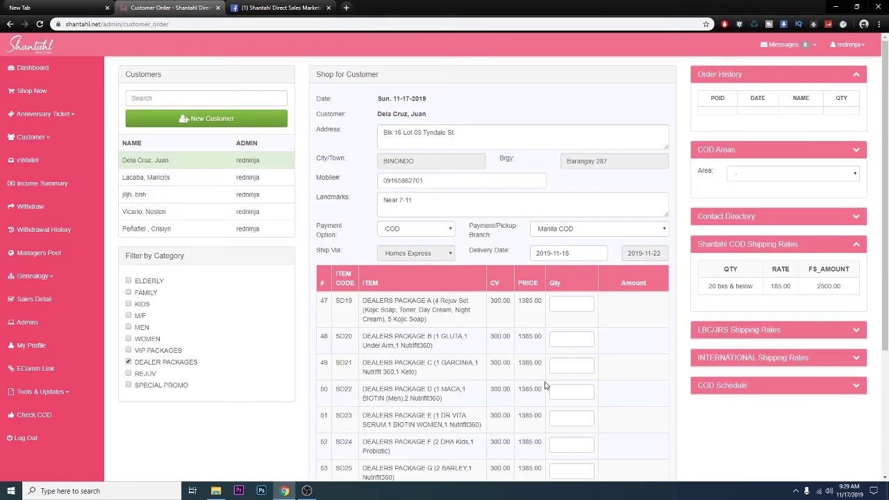
scroll(547, 385, "down", 2)
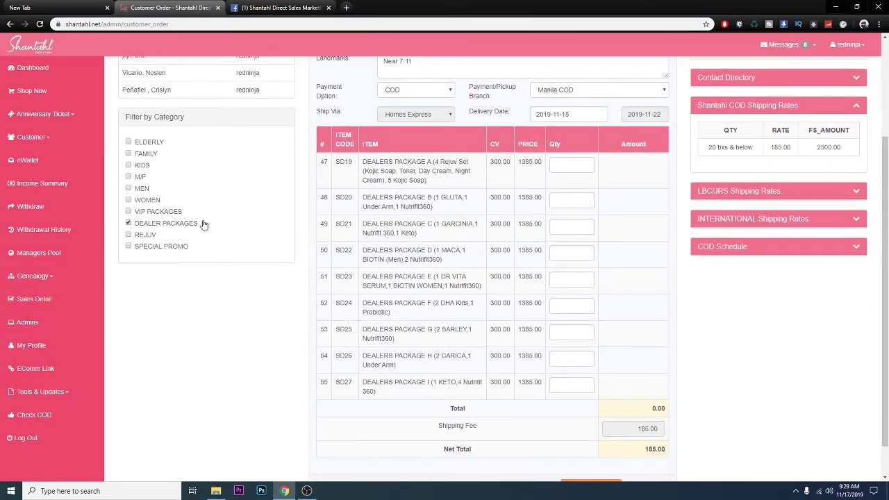
left_click(129, 223)
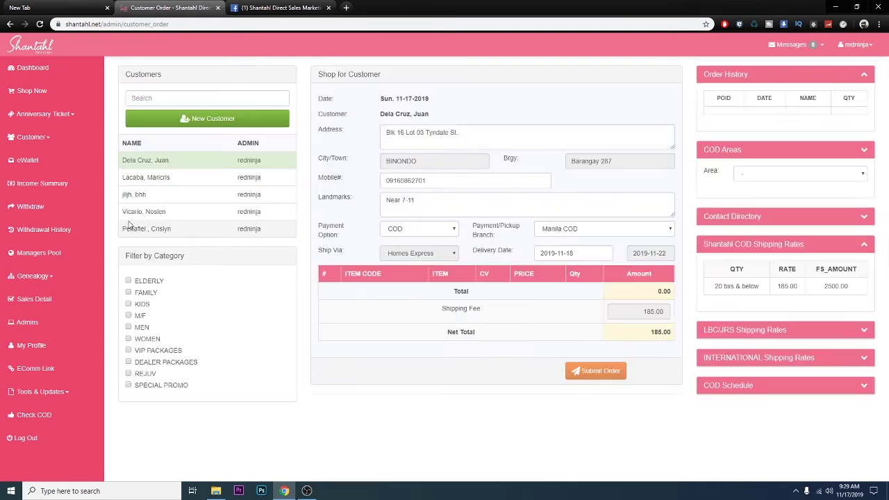
left_click(127, 350)
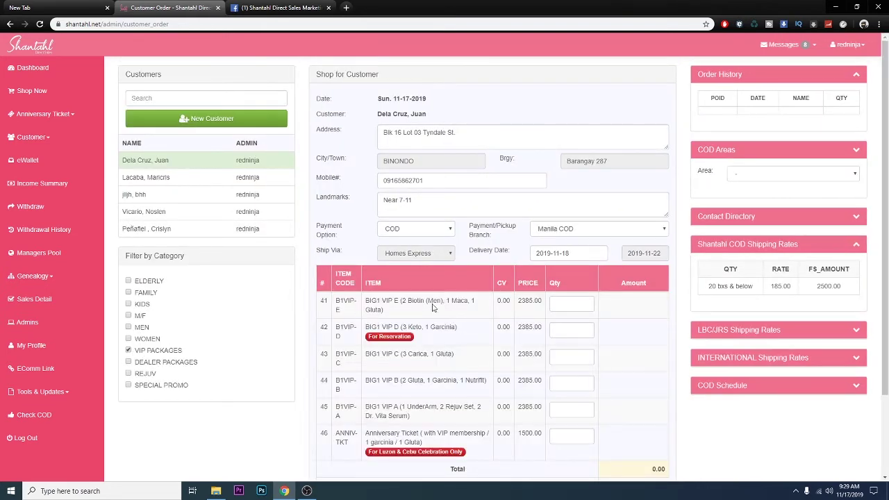
scroll(552, 234, "down", 1)
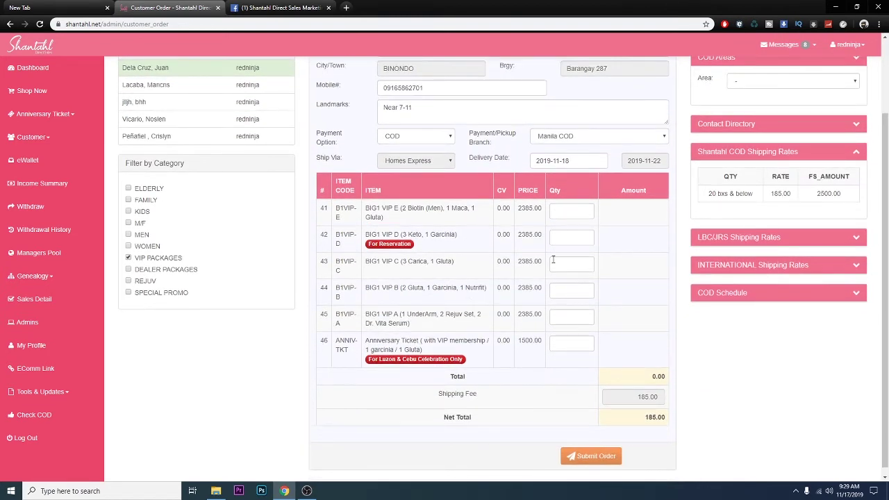
left_click(129, 258)
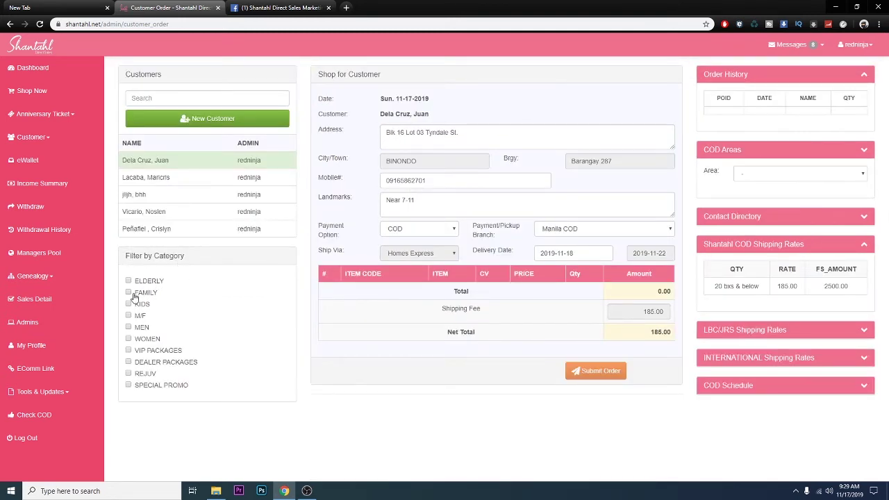
Show MEN and SPECIAL PROMO products and enter quantity 1 for Maca with B-Vitamins.
left_click(129, 327)
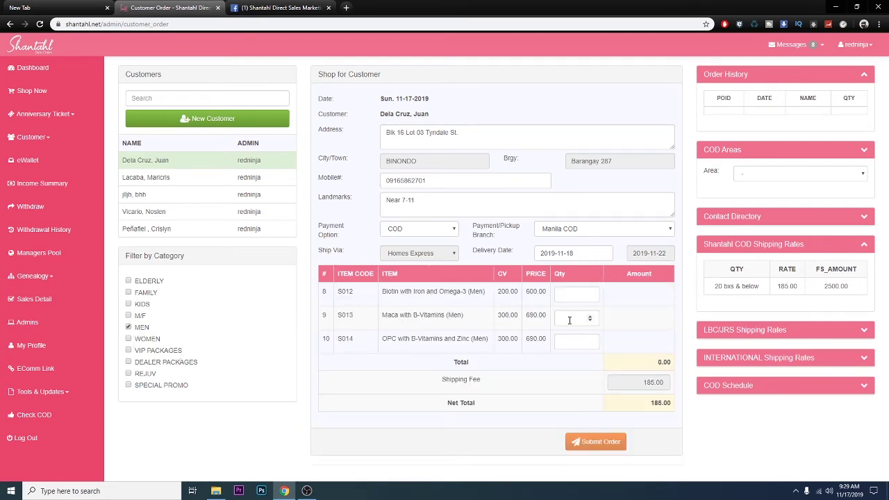
left_click(591, 317)
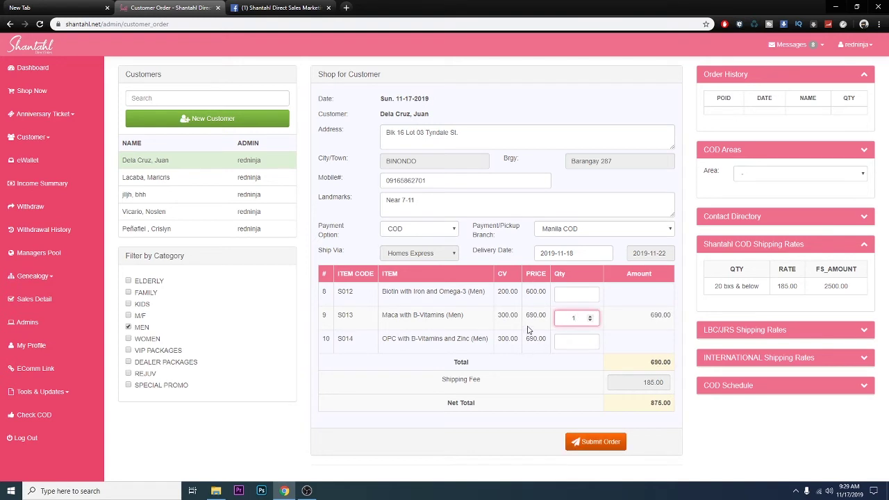
left_click(129, 386)
scroll(540, 357, "down", 1)
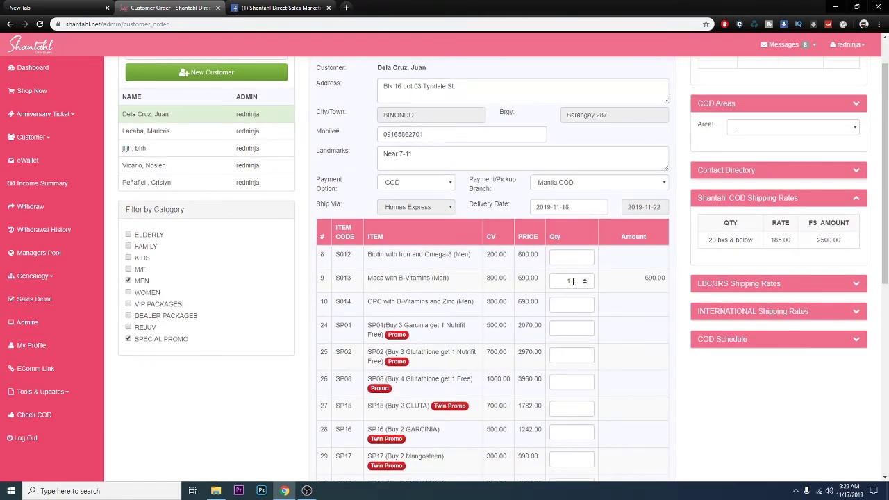
scroll(573, 282, "down", 4)
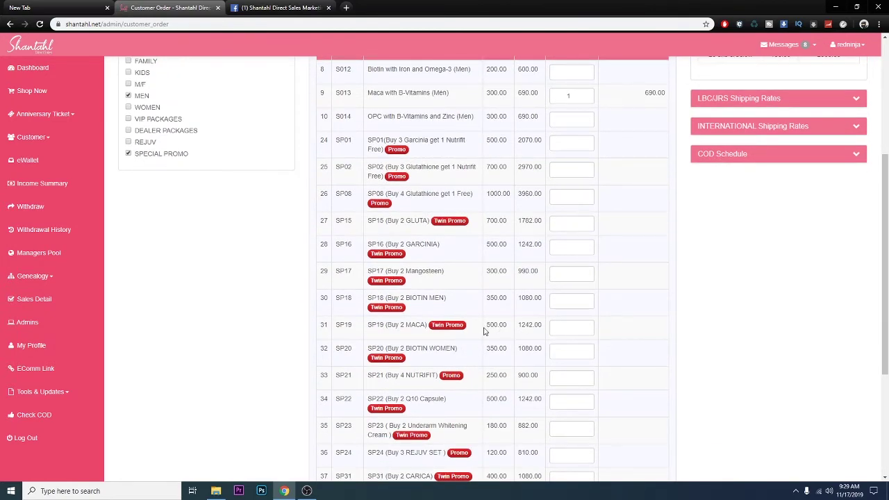
Set the SP19 Twin Promo (1,242.00) quantity to 1 and Maca with B-Vitamins back to 0.
left_click_drag(519, 326, 547, 326)
left_click(571, 327)
left_click(588, 325)
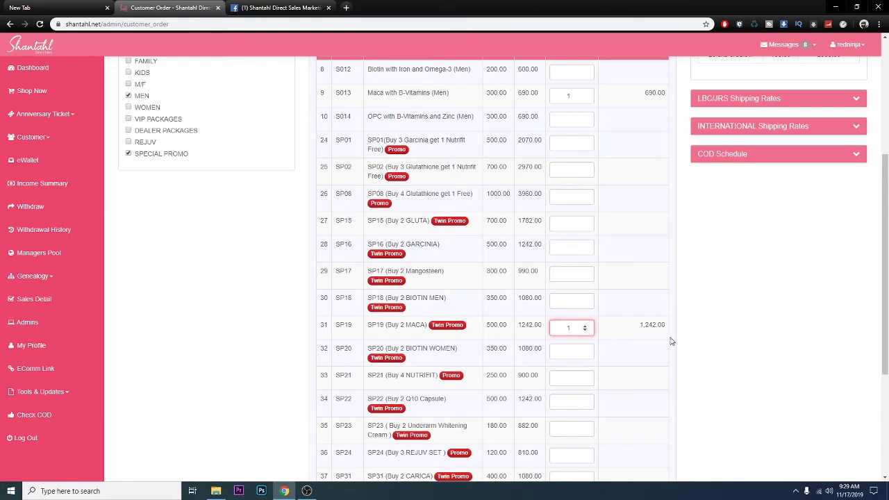
scroll(687, 343, "down", 3)
scroll(646, 385, "up", 5)
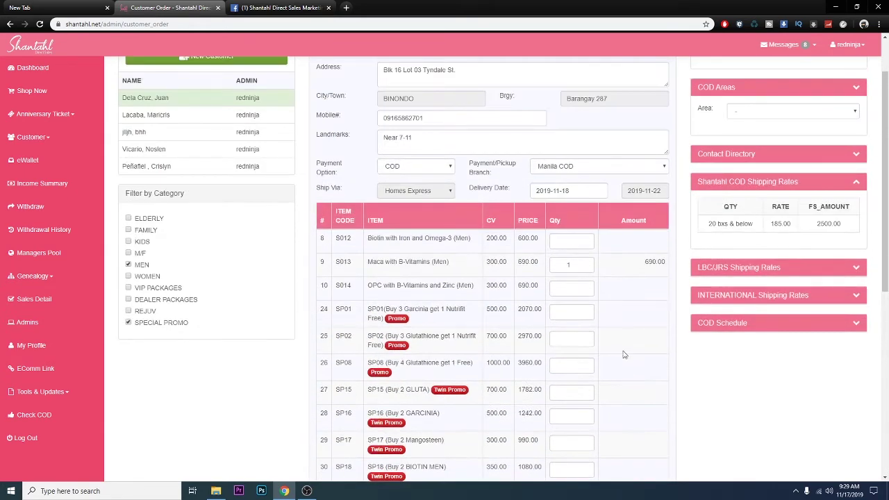
left_click(585, 267)
scroll(646, 331, "down", 3)
scroll(652, 327, "down", 3)
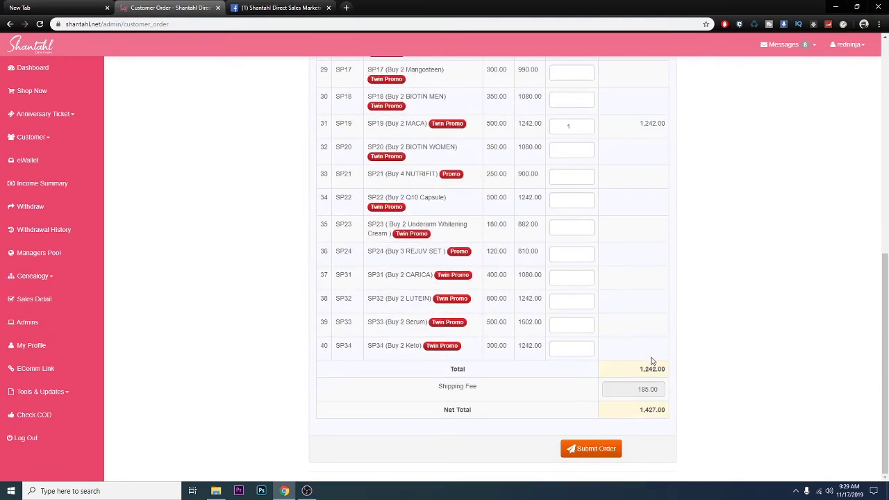
left_click(637, 394)
double_click(638, 393)
left_click(649, 411)
left_click_drag(637, 419, 671, 410)
scroll(441, 276, "up", 2)
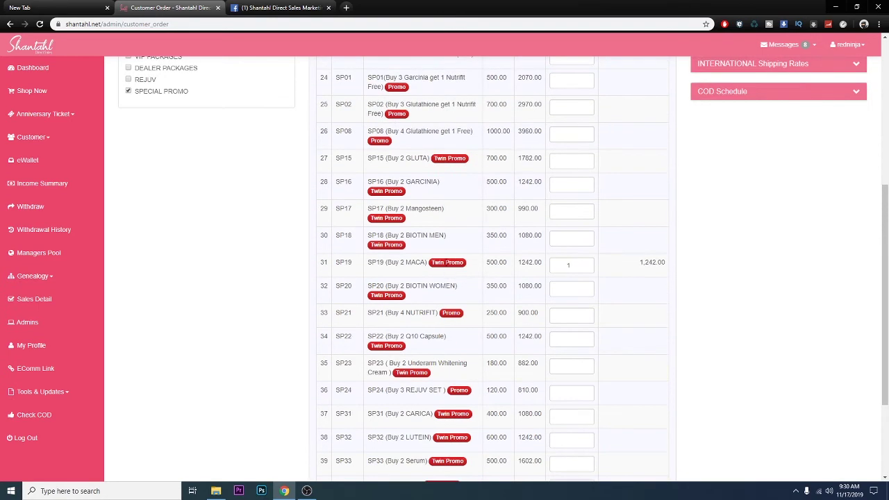
scroll(409, 219, "up", 1)
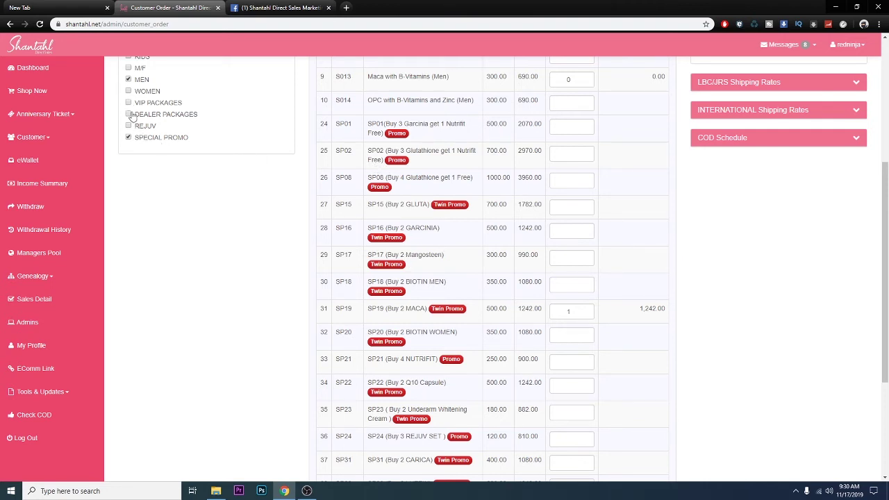
scroll(434, 251, "down", 1)
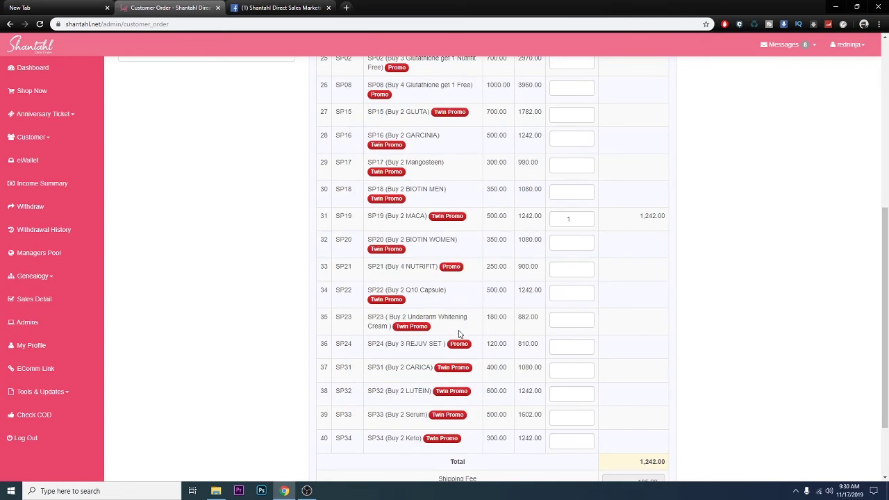
scroll(445, 313, "up", 2)
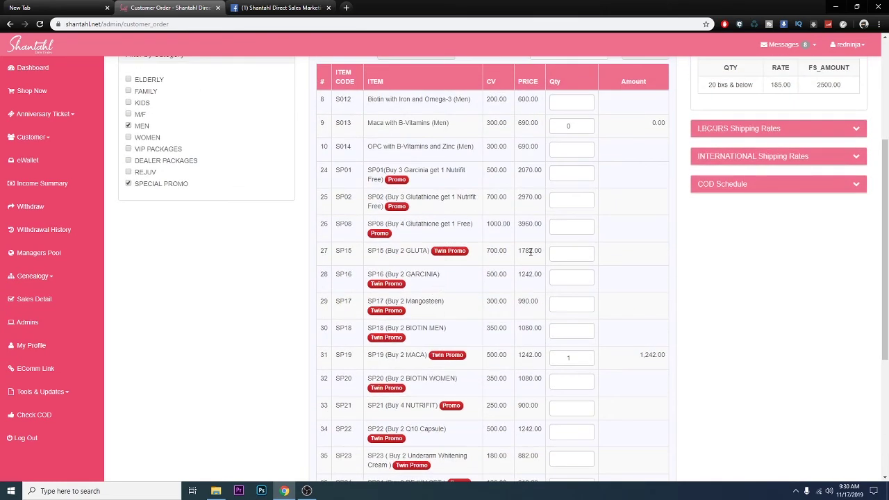
scroll(542, 300, "down", 1)
scroll(665, 299, "down", 2)
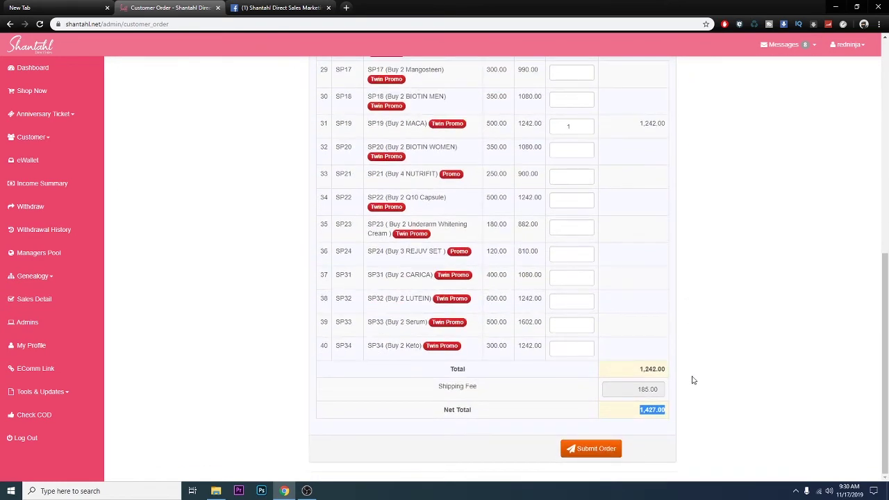
Submit the order and highlight the 1,427.00 net total, Manila COD branch, Homes Express and delivery dates.
left_click(602, 449)
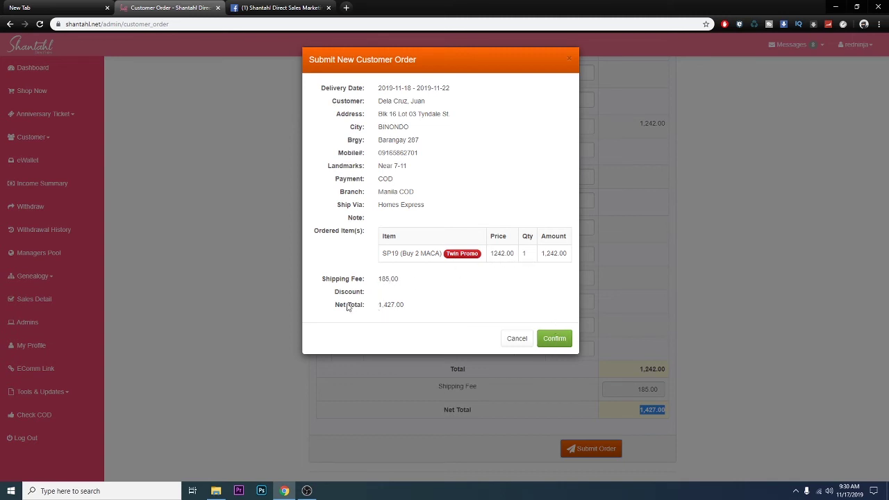
left_click_drag(338, 306, 408, 308)
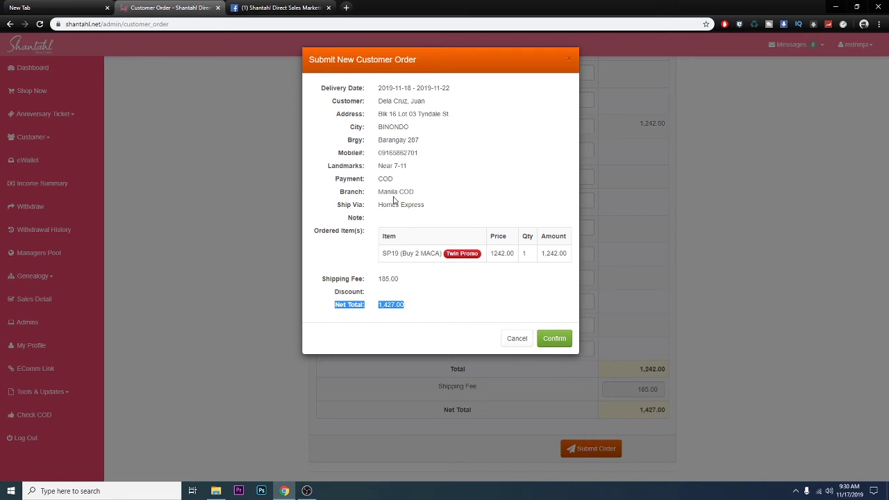
left_click_drag(379, 193, 421, 195)
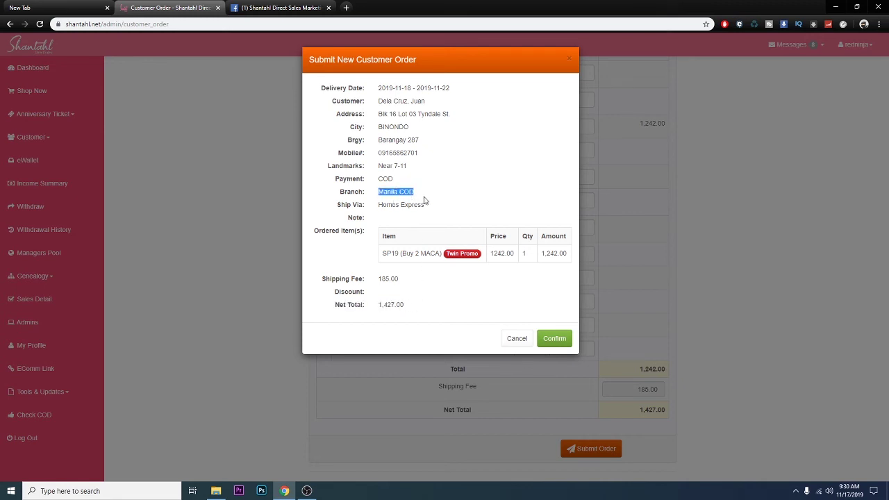
left_click(380, 207)
left_click_drag(380, 206, 431, 209)
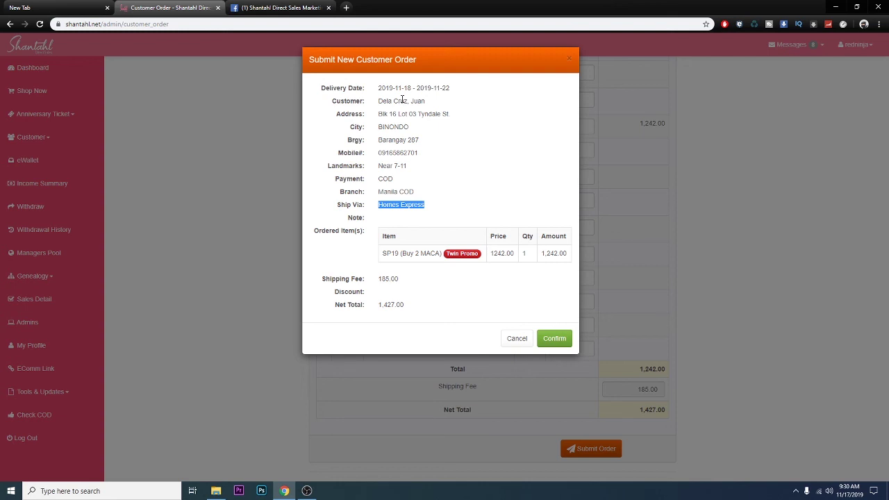
left_click_drag(379, 87, 460, 88)
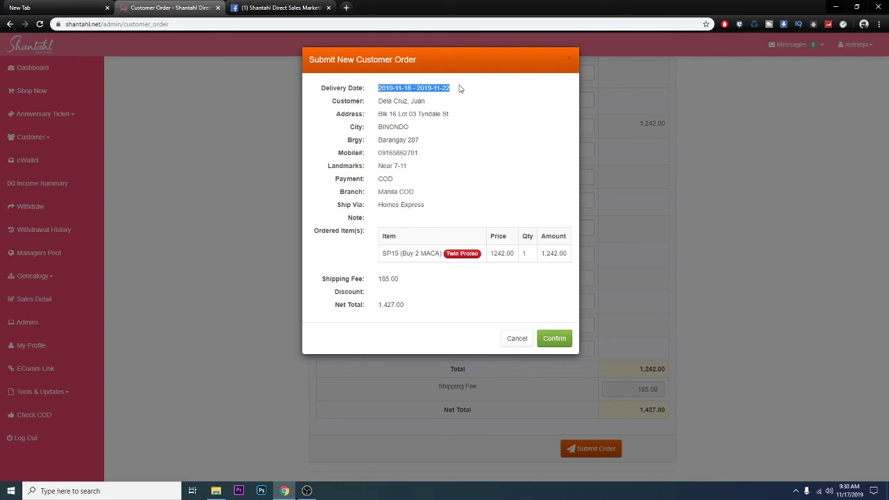